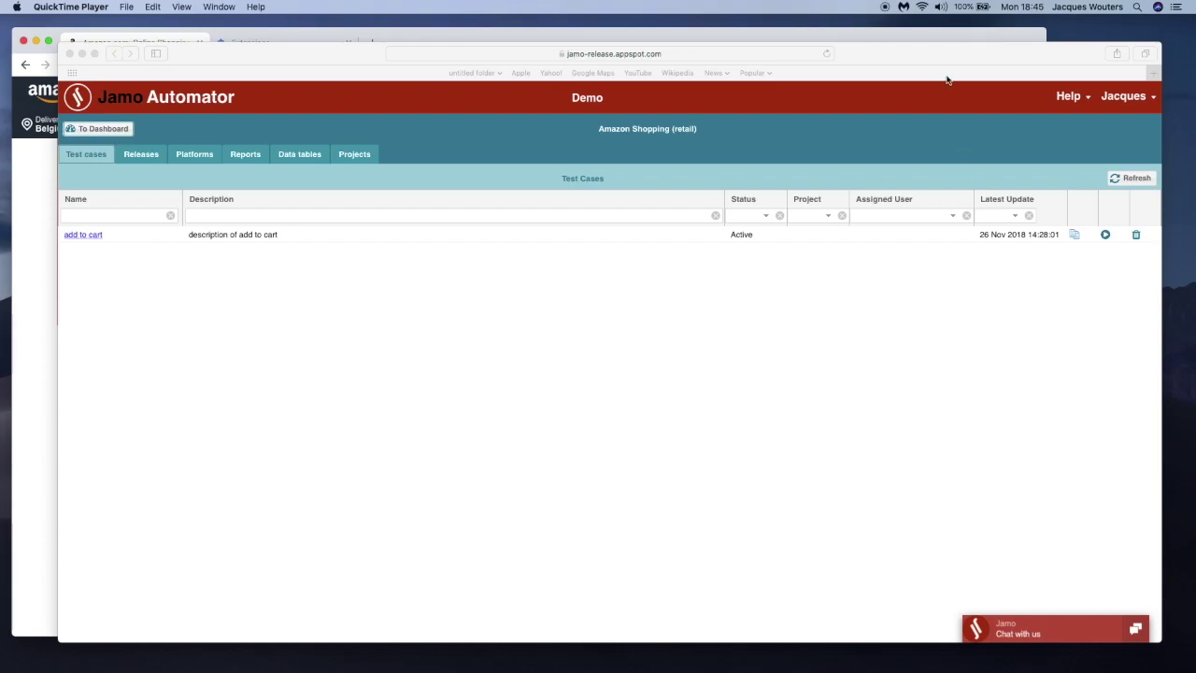
Switch to the Amazon page in Chrome and start a new recording with the Jamo Automator extension
left_click(929, 32)
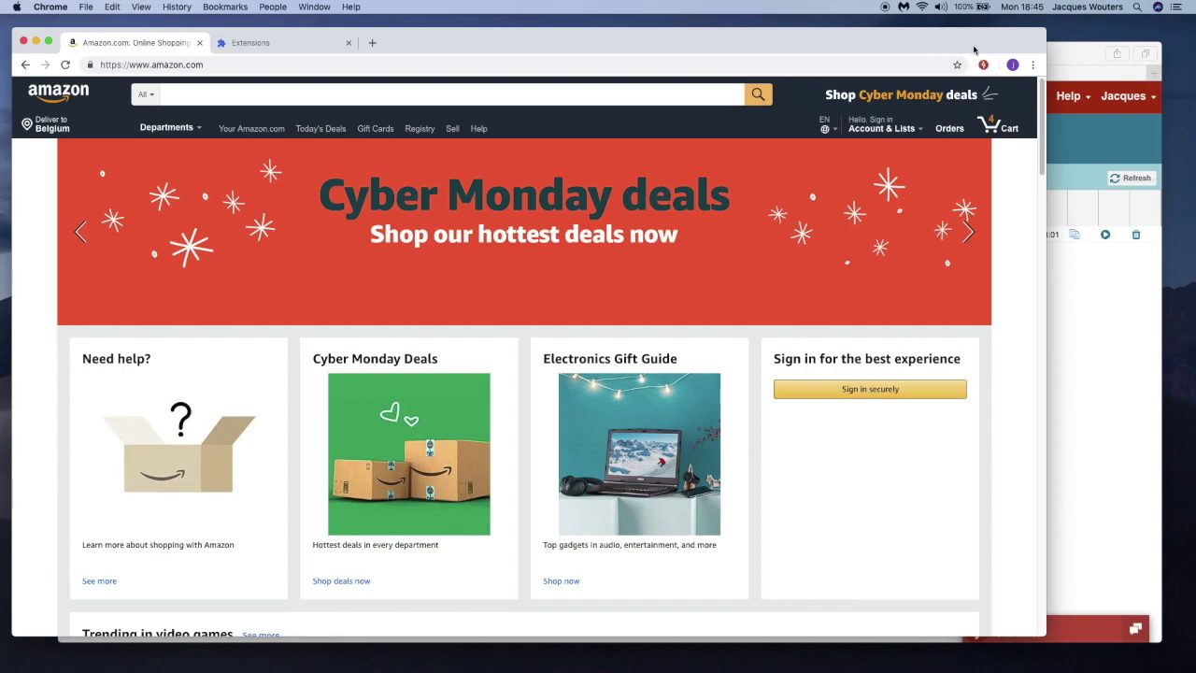
left_click_drag(974, 37, 1004, 42)
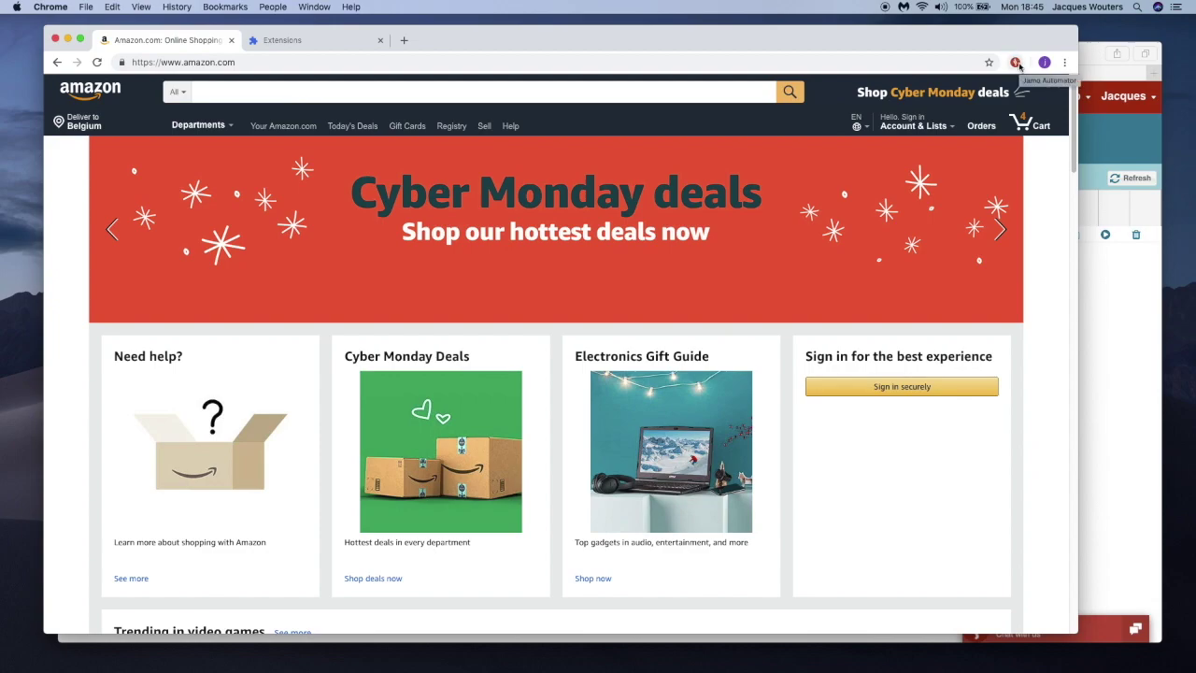
left_click(1015, 63)
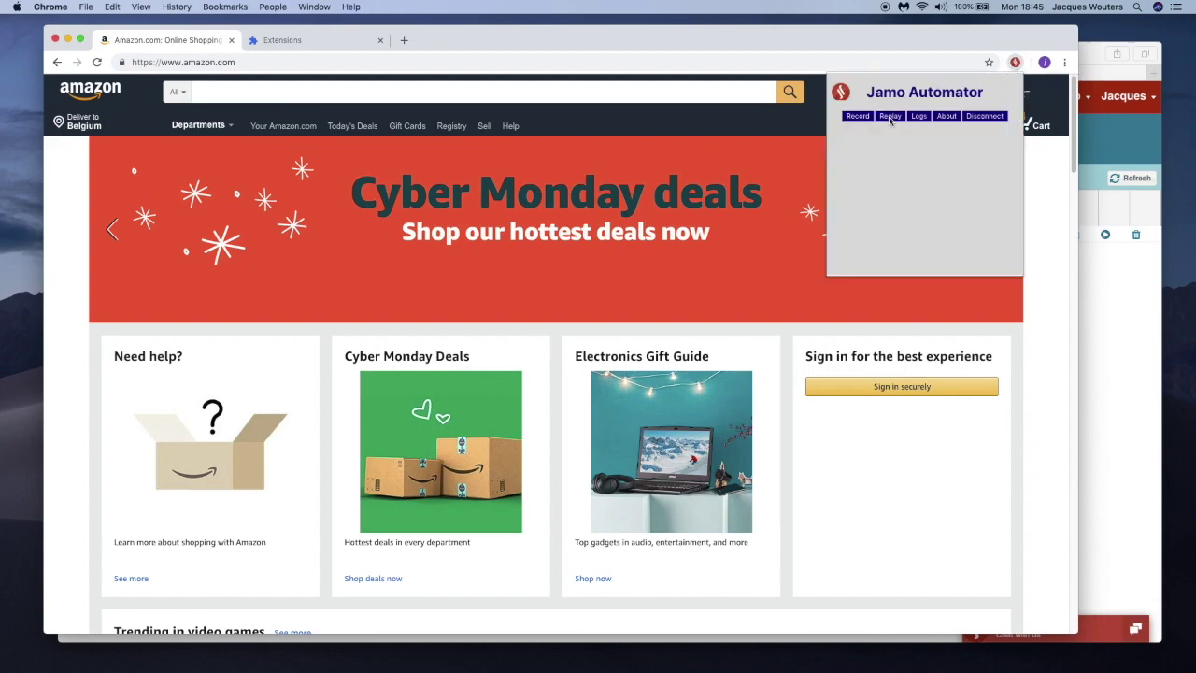
left_click(852, 119)
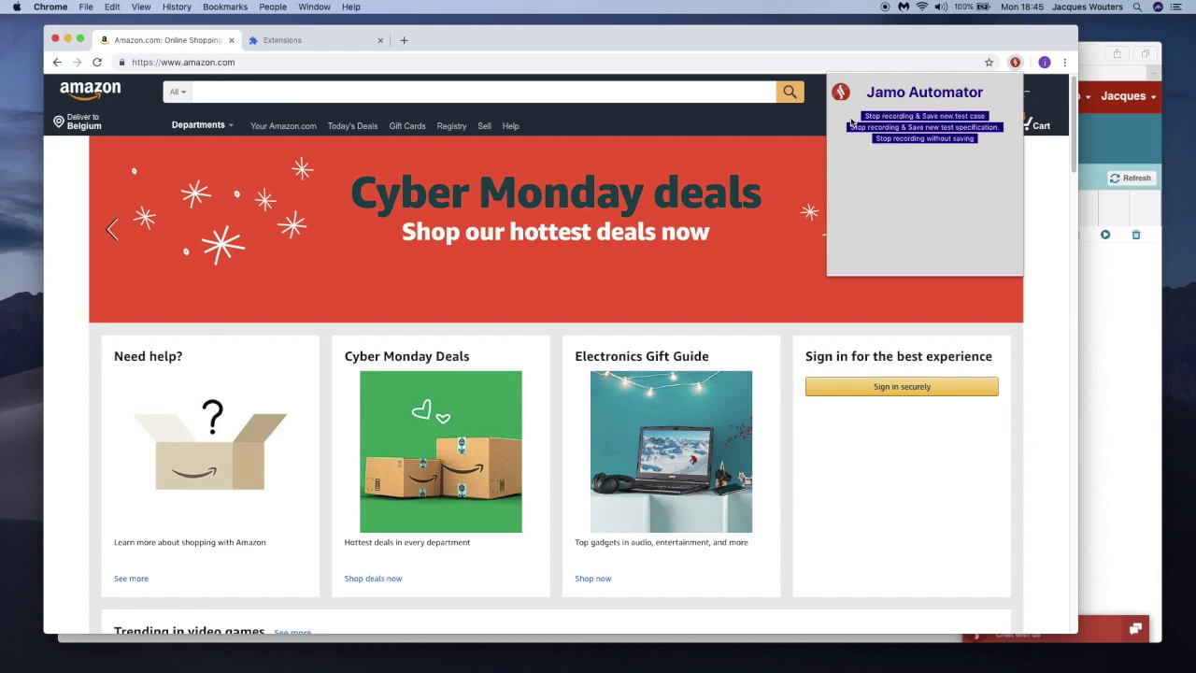
left_click(939, 47)
Open the shopping cart, delete the Lenox 845435 Seaview Swirl Bottle Vase, and return to the Amazon home page
left_click(1033, 123)
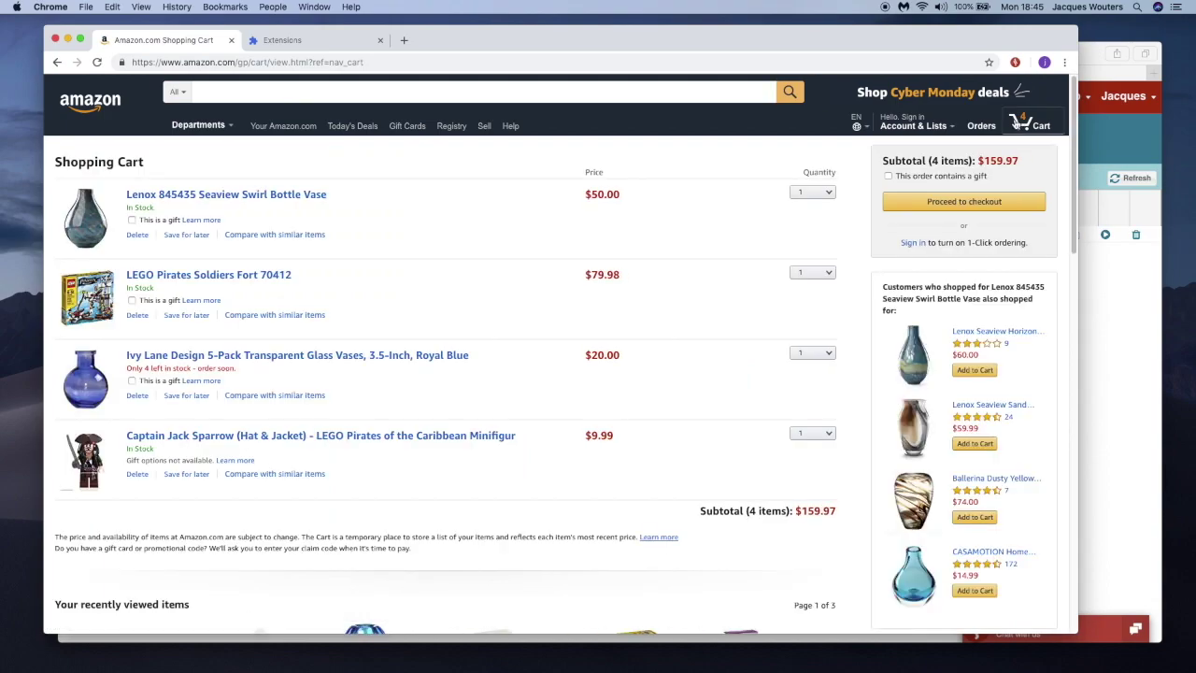
left_click(137, 236)
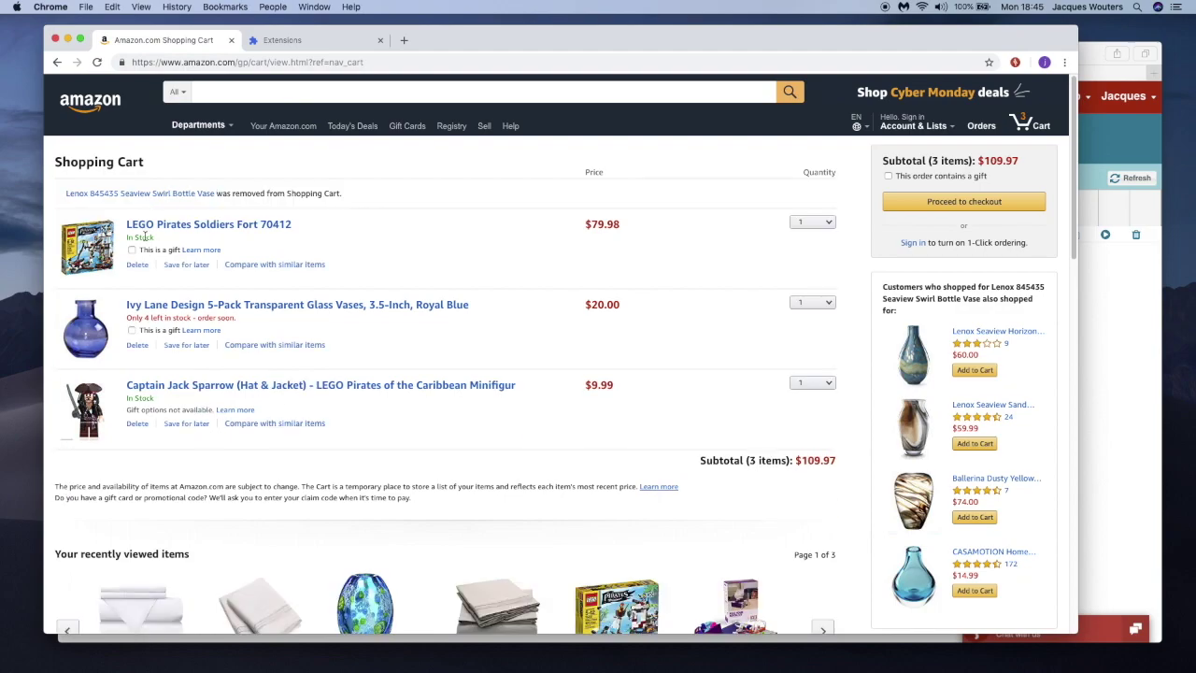
left_click(105, 102)
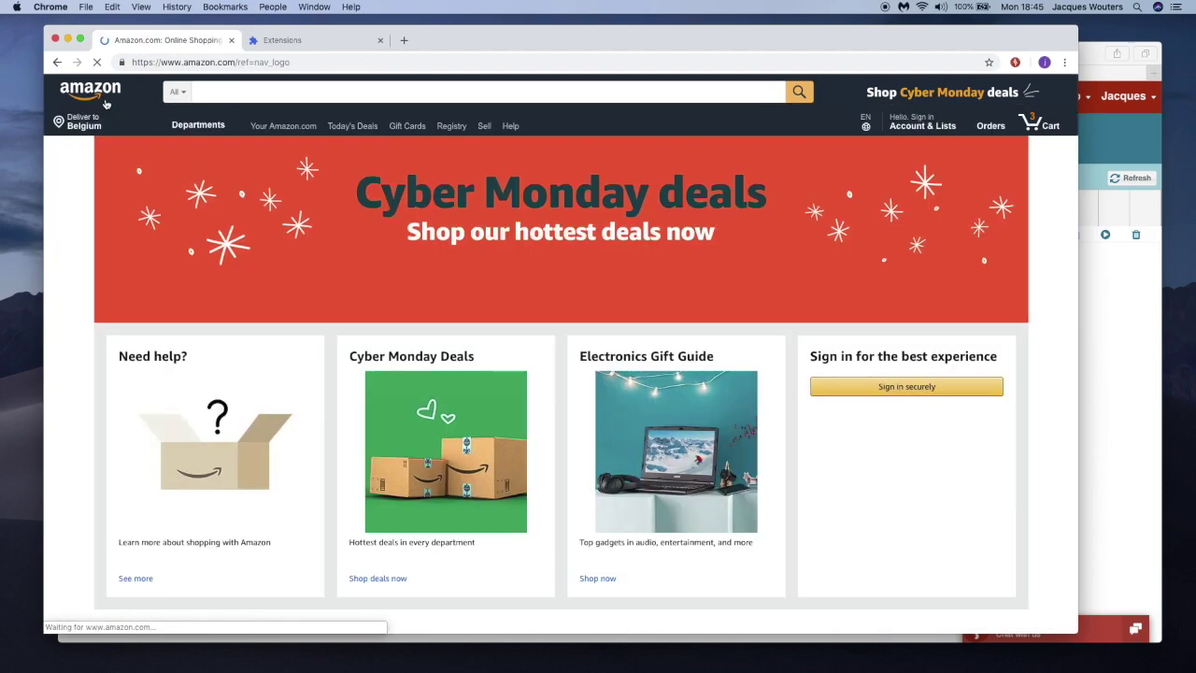
Stop the recording and save it as a new test case named "clear cart"
left_click(1014, 61)
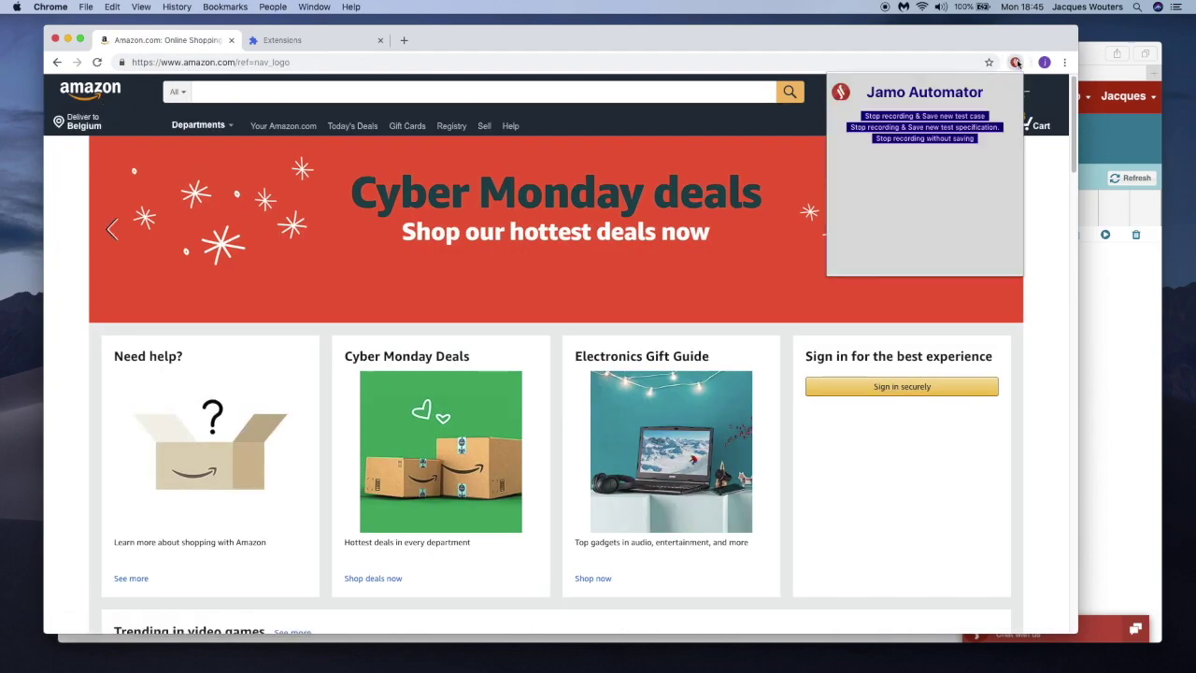
left_click(927, 116)
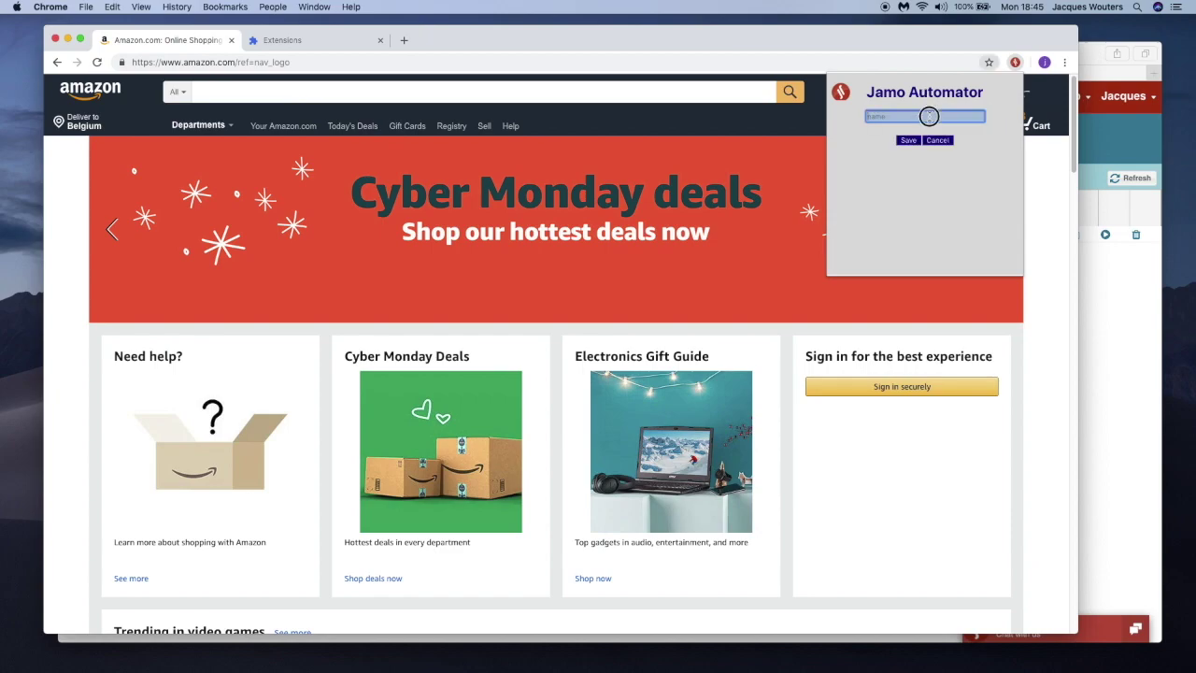
type("clear")
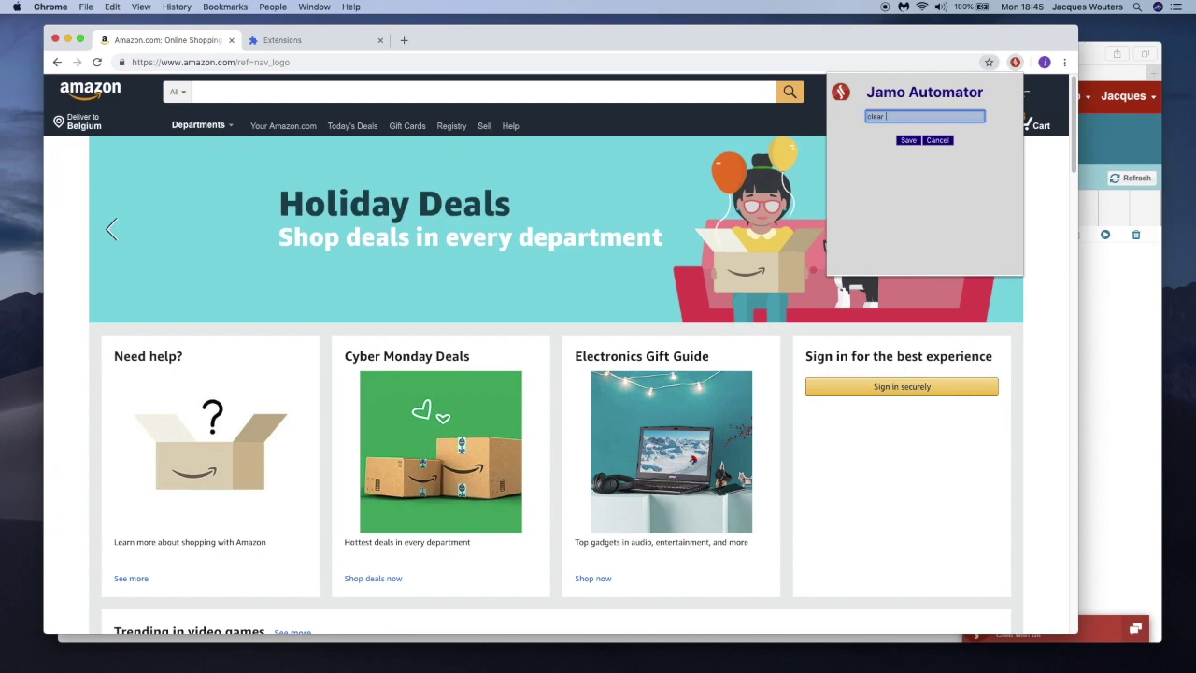
type(" cart")
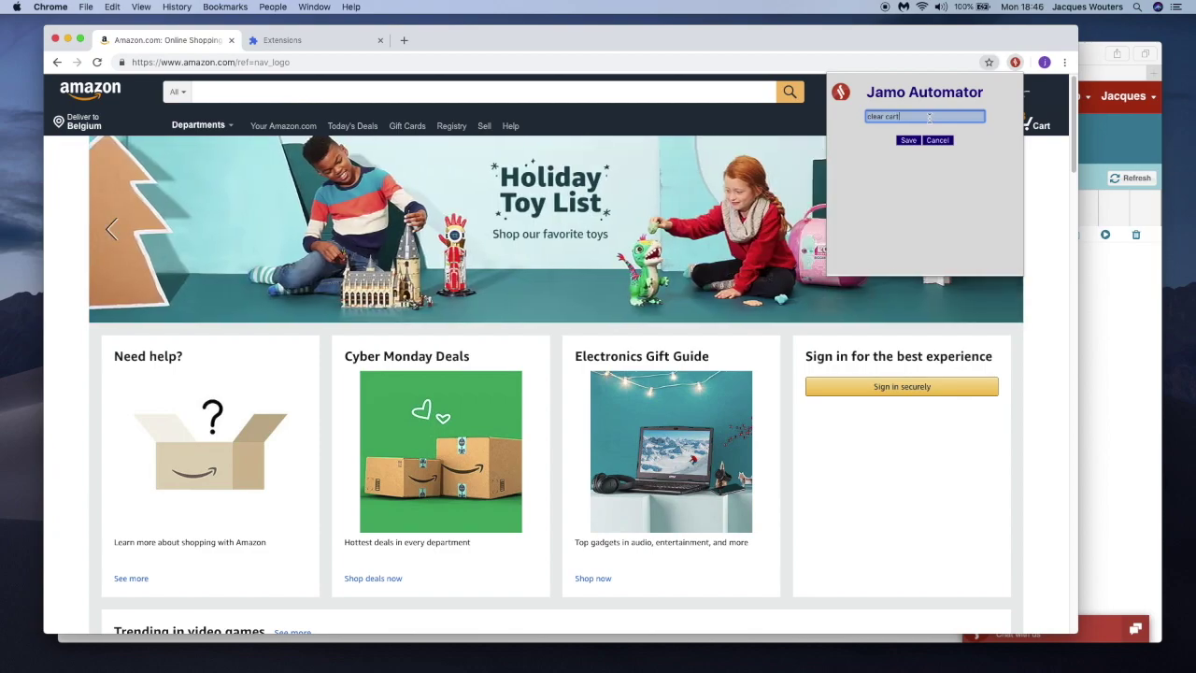
left_click(917, 140)
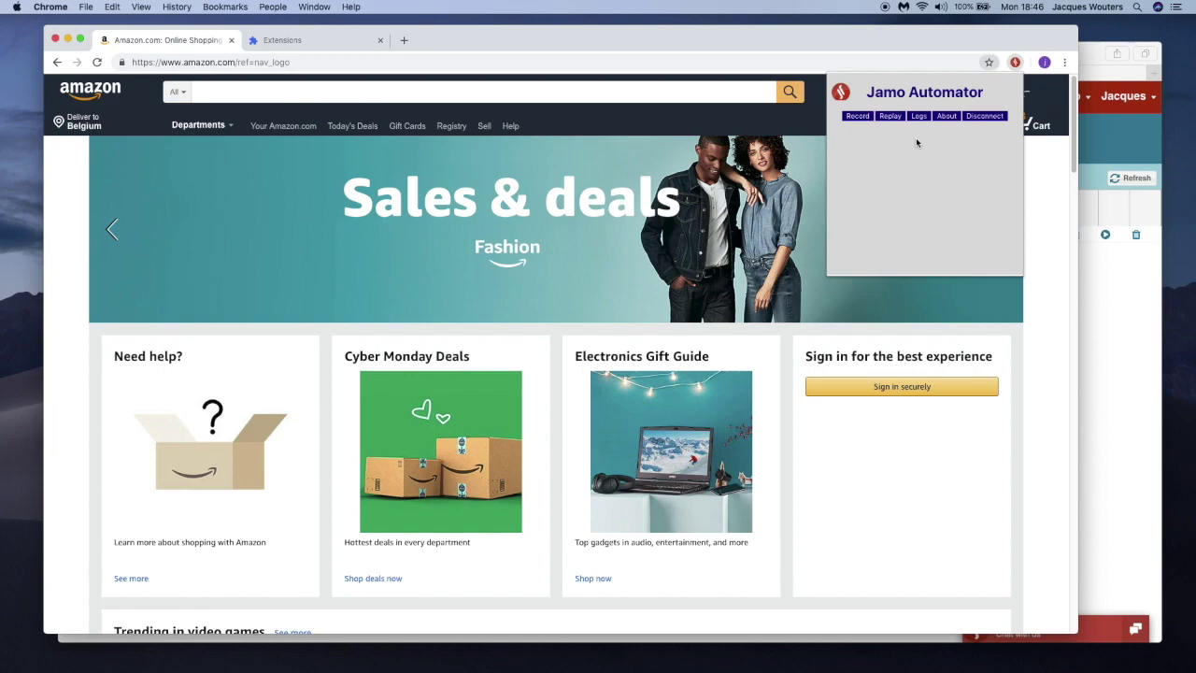
Switch to Jamo Automator in Safari, refresh the test cases, and open the recorded steps of clear cart's Initial specification
left_click(1127, 299)
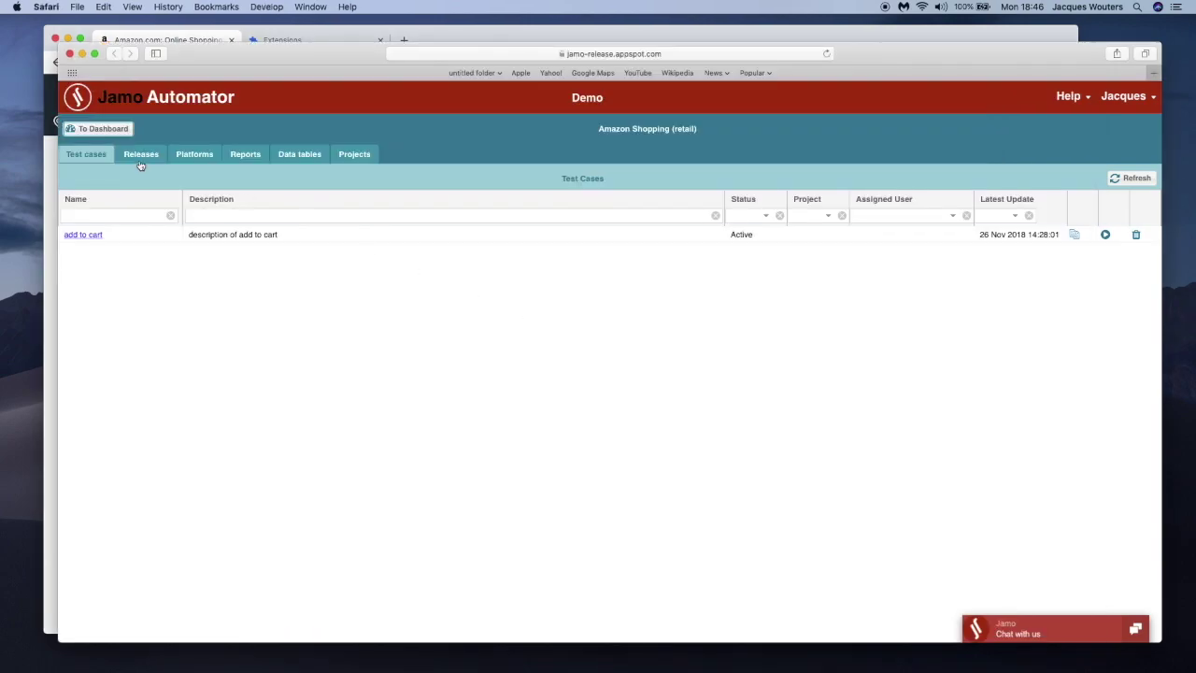
left_click(1128, 182)
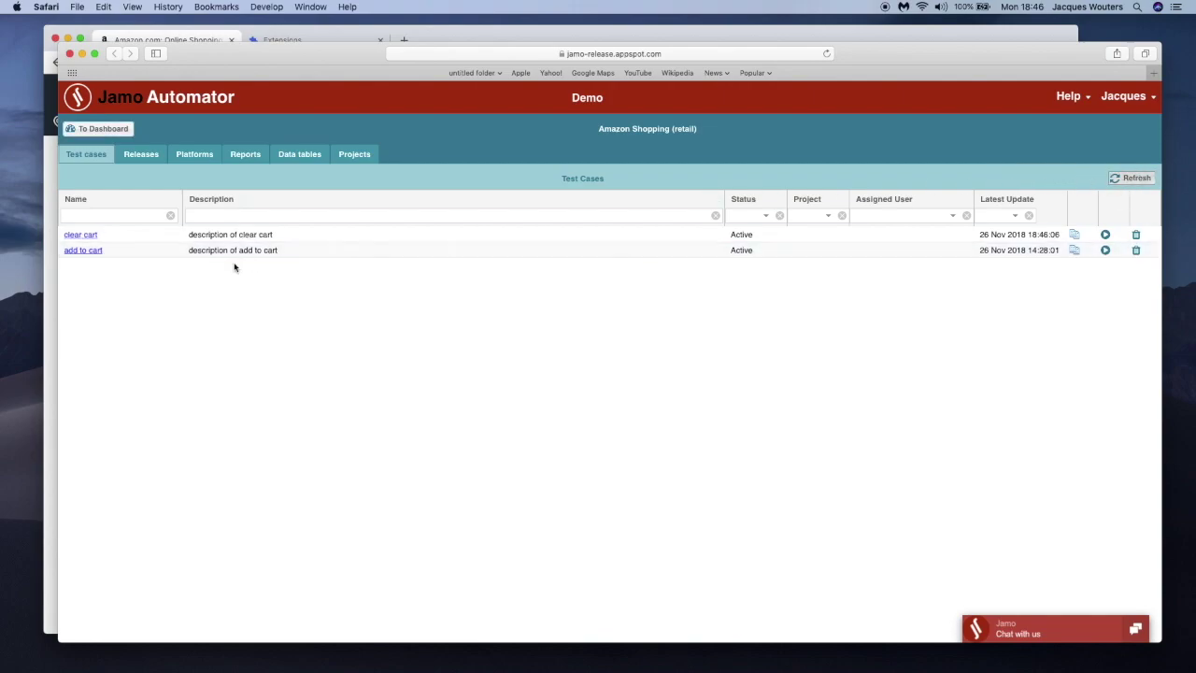
left_click(92, 235)
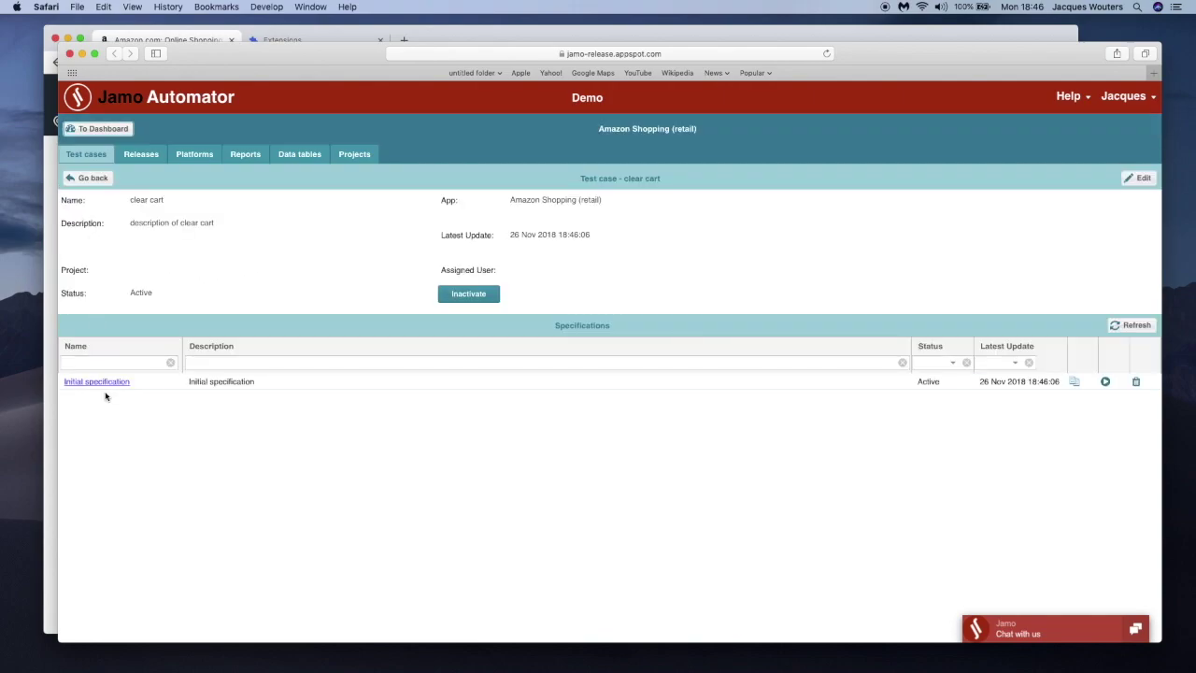
left_click(93, 383)
left_click(62, 361)
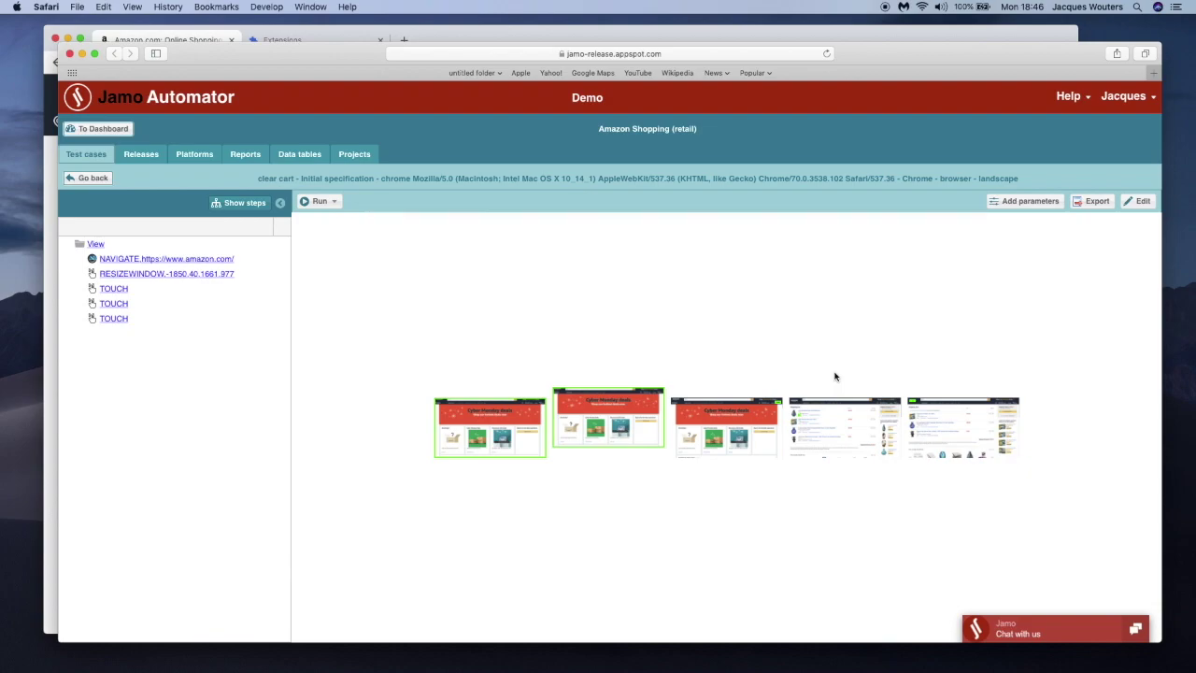
Wrap the three TOUCH steps in a While iterator of the type "Iterate unless a condition is false"
left_click(1141, 203)
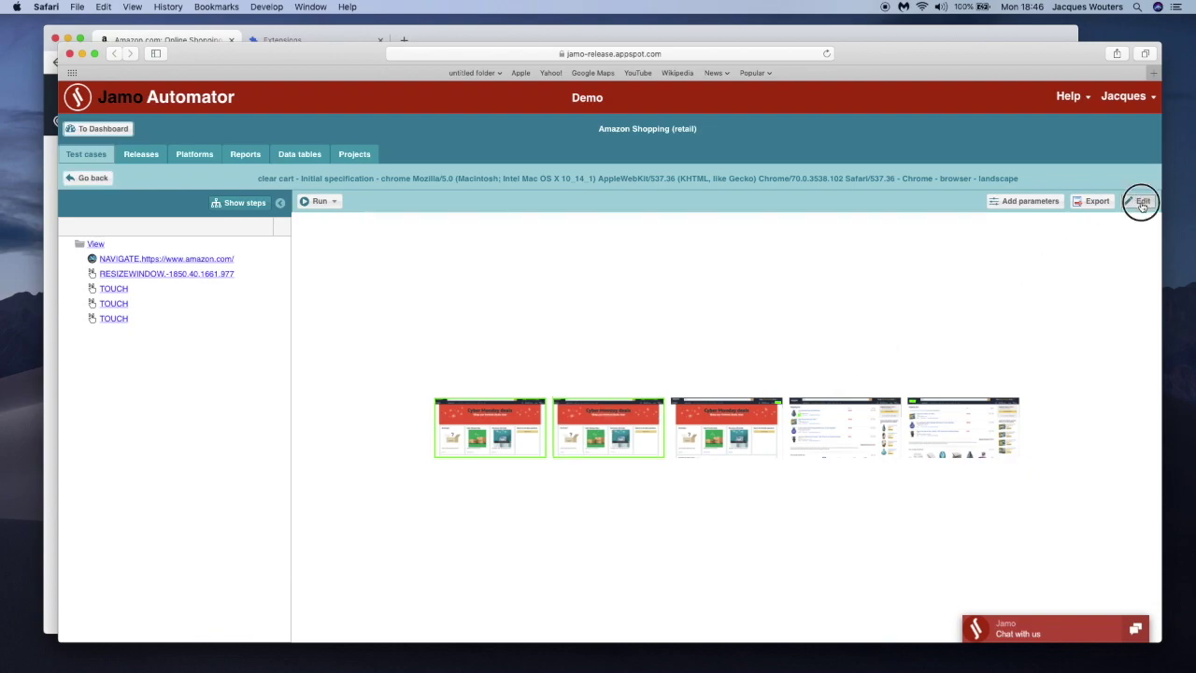
left_click(759, 418)
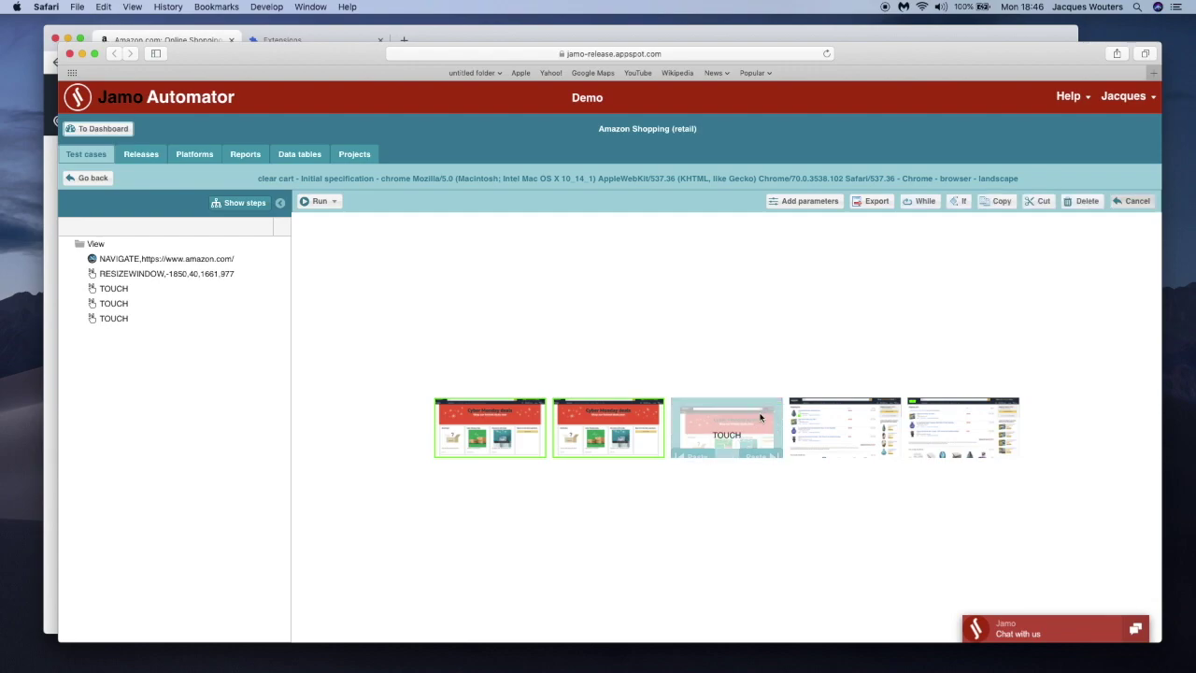
left_click(939, 413, "shift")
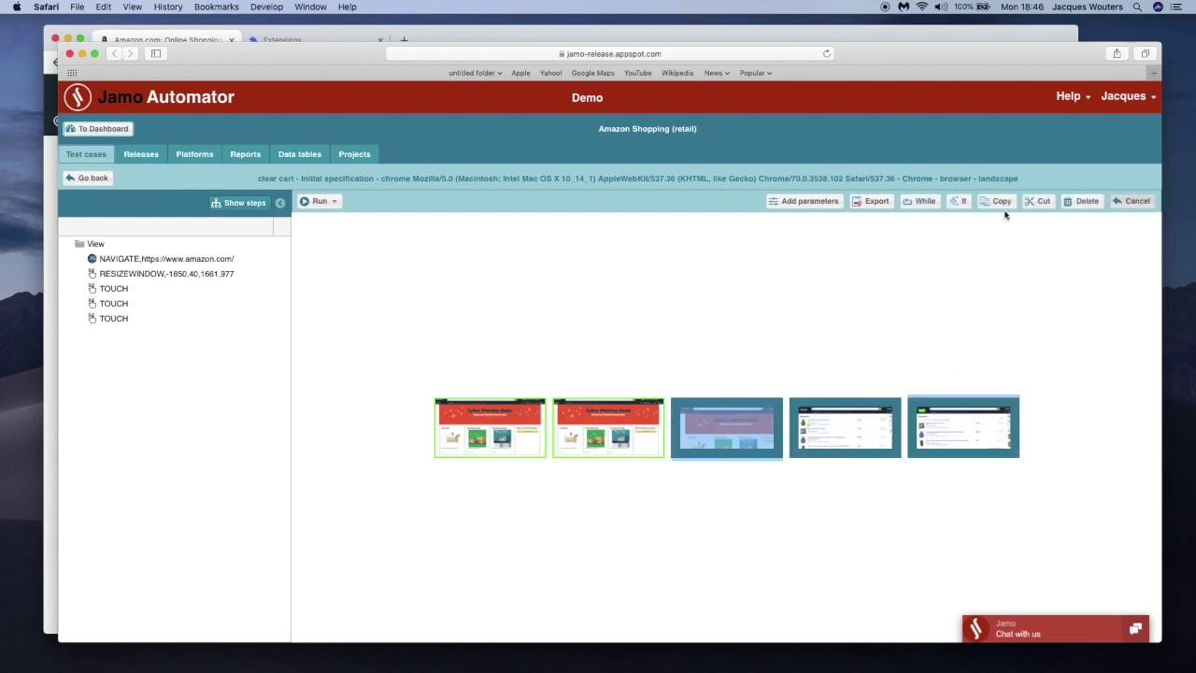
left_click(921, 202)
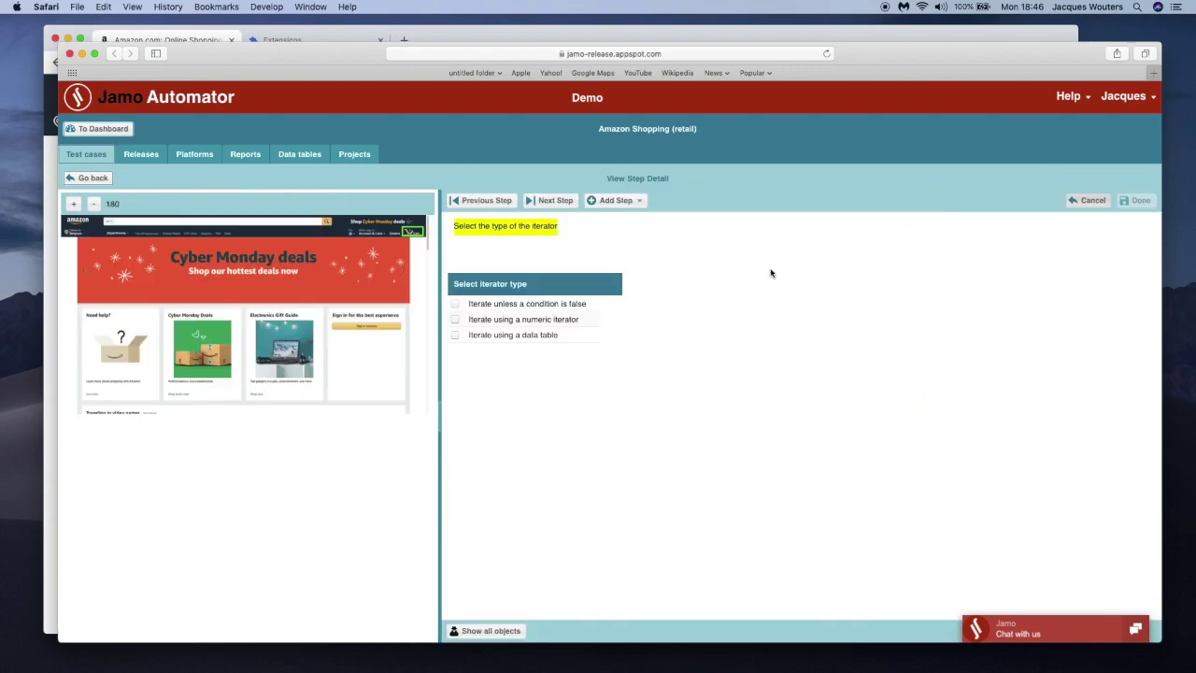
left_click(457, 304)
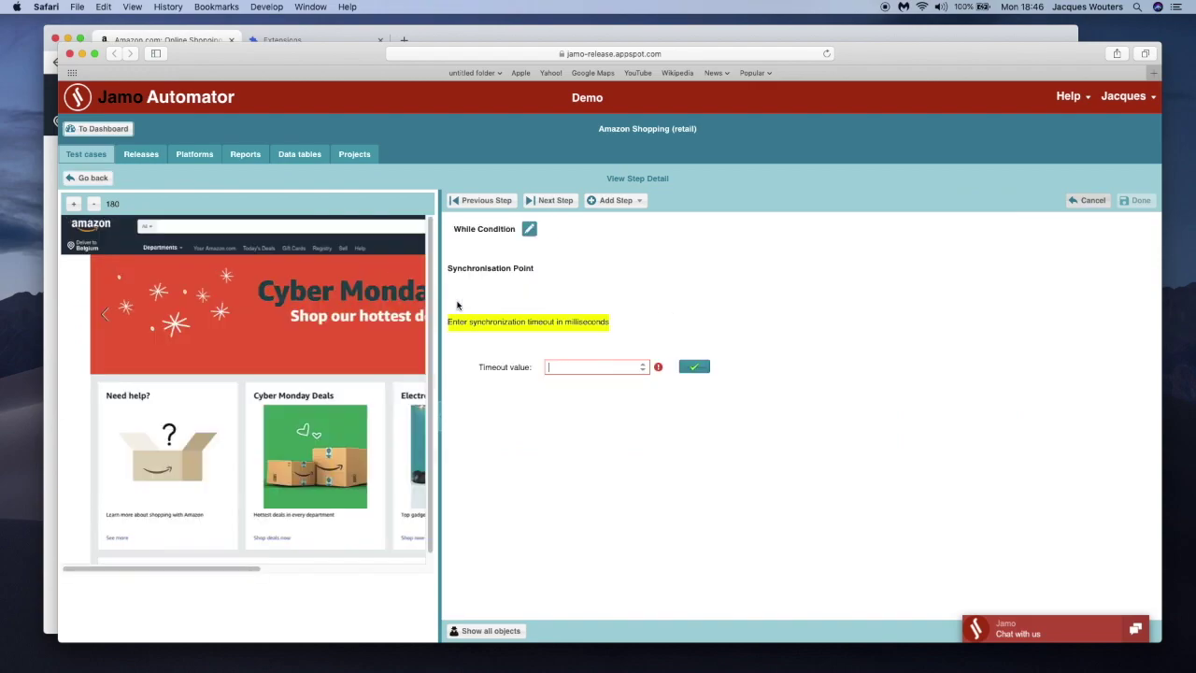
Set the While condition's synchronization timeout to 3000 milliseconds
left_click(604, 365)
type("3000")
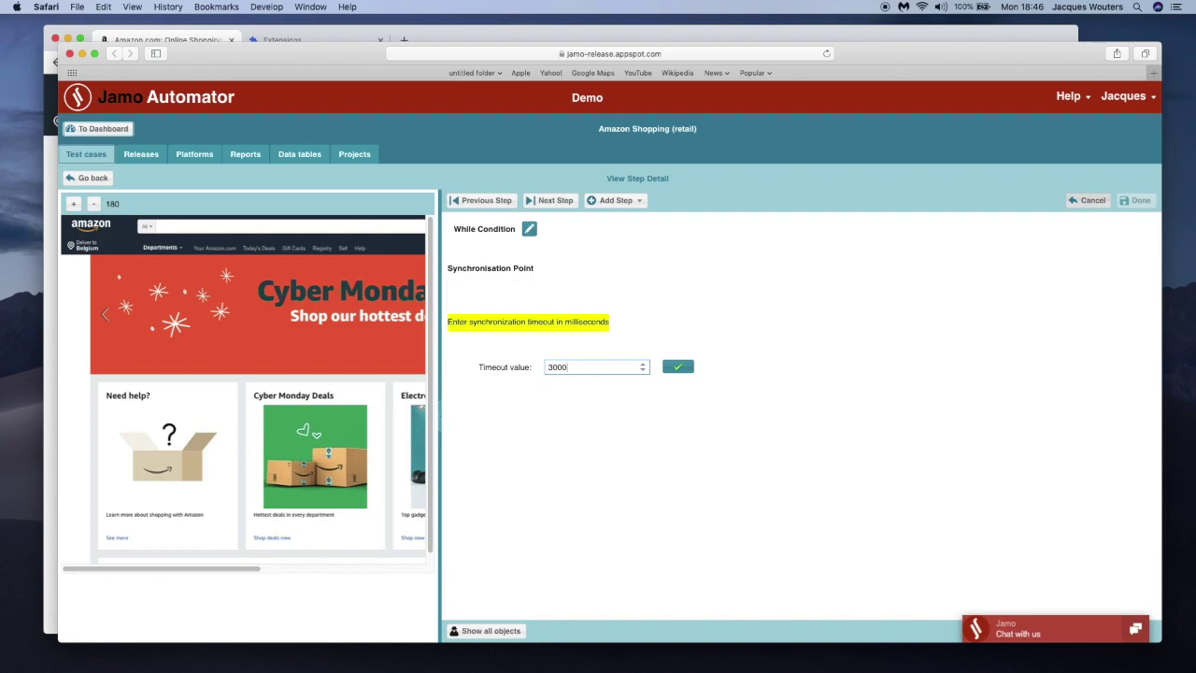
left_click(673, 367)
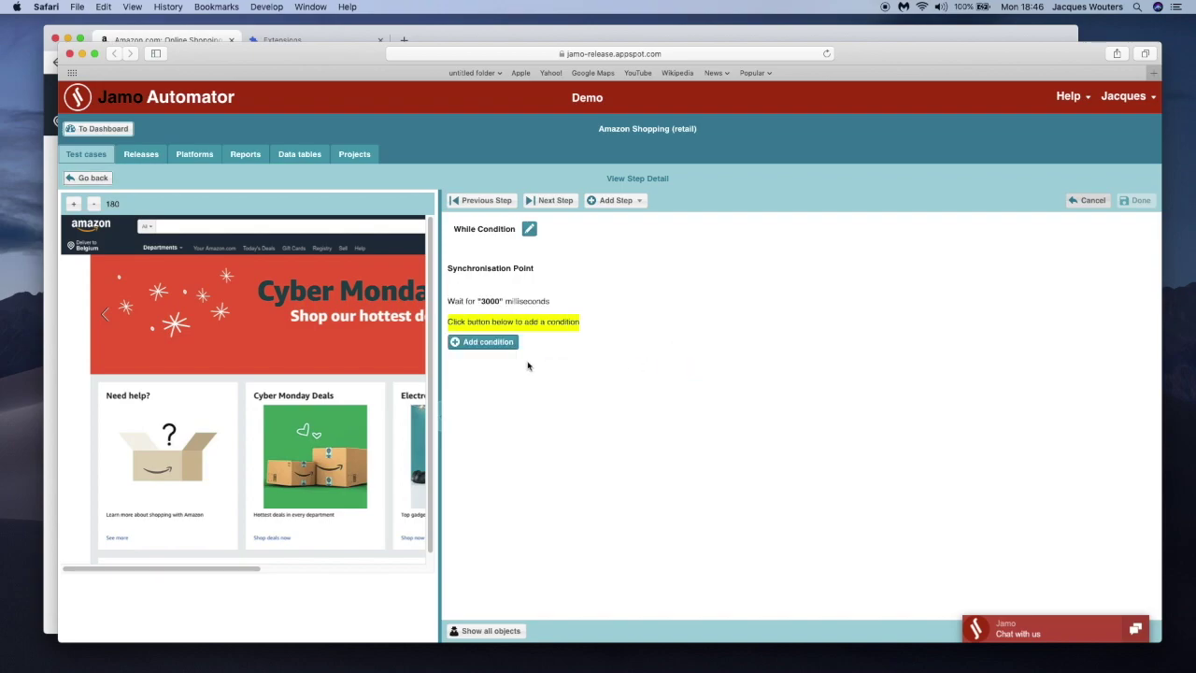
Add a condition using a value from the screen and choose the cart item count as its UI object
left_click(480, 342)
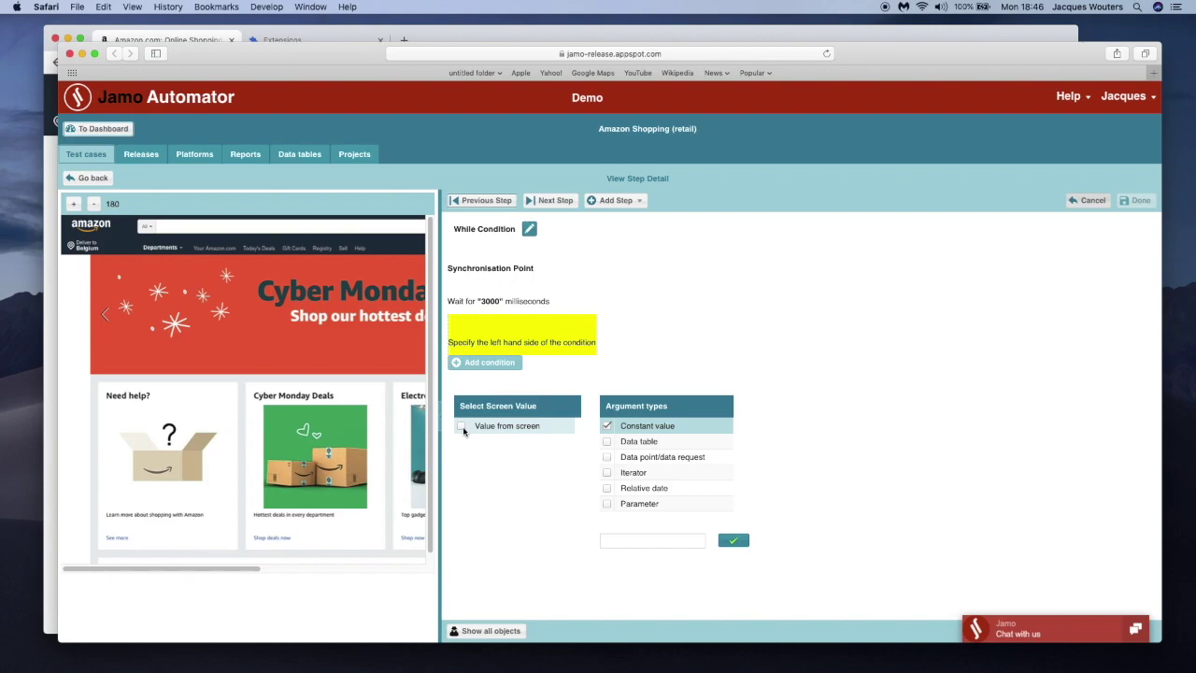
left_click(463, 429)
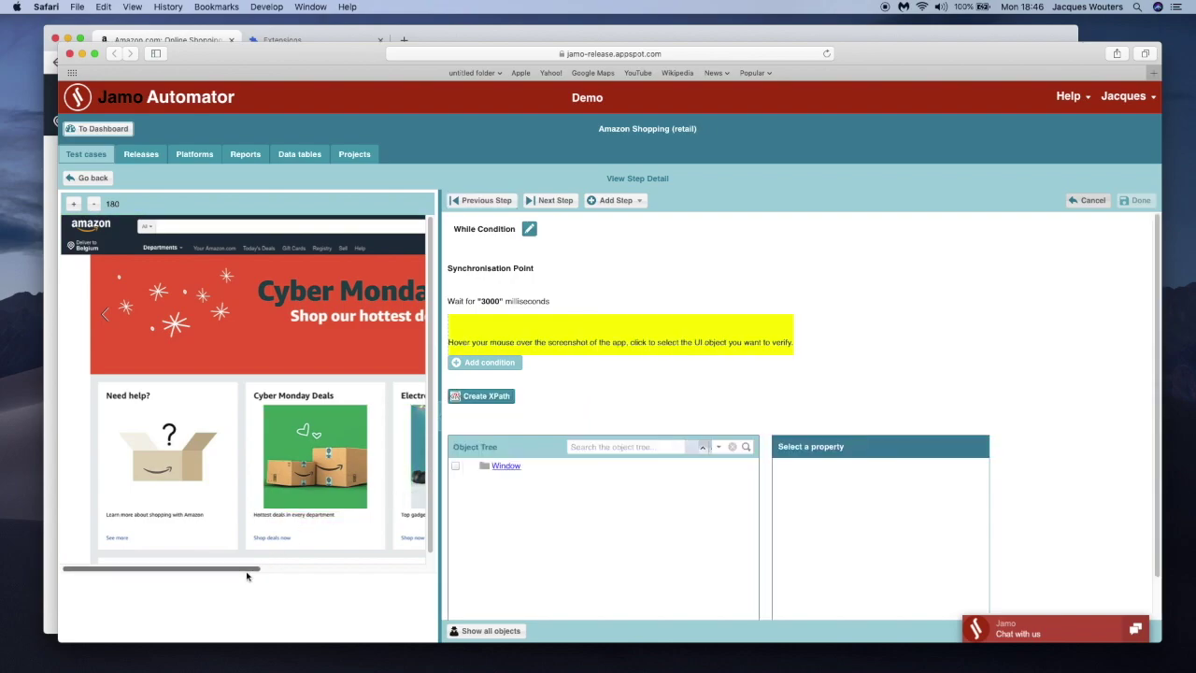
left_click_drag(245, 569, 412, 567)
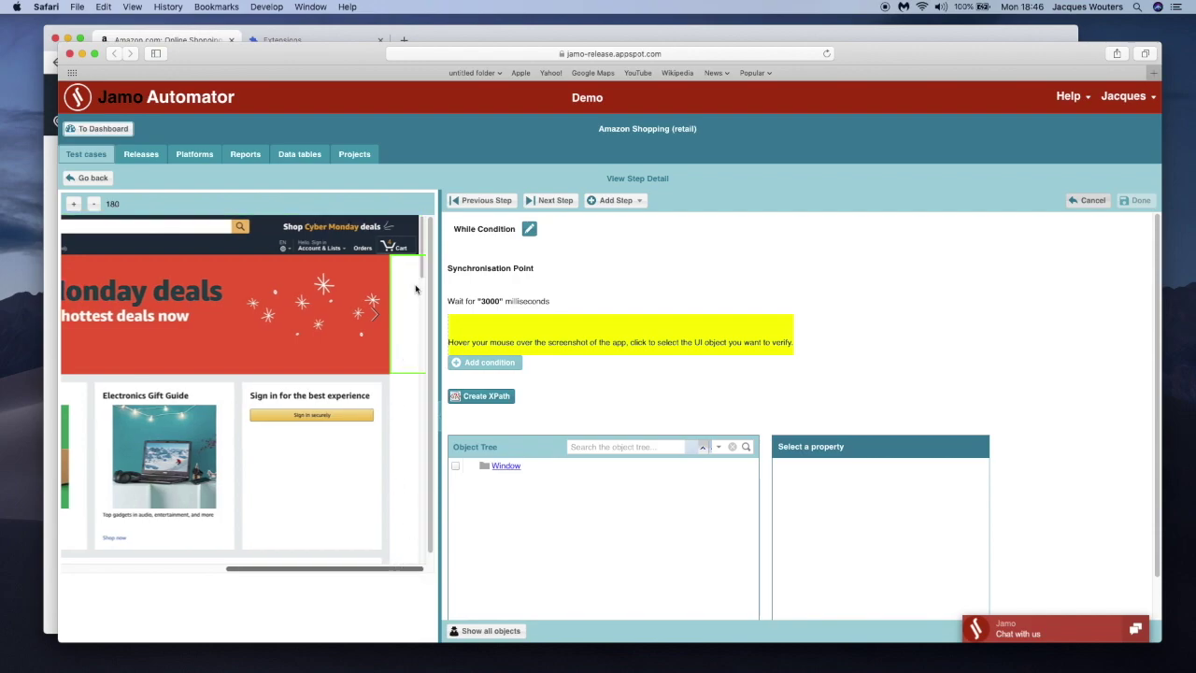
scroll(411, 281, "left", 1)
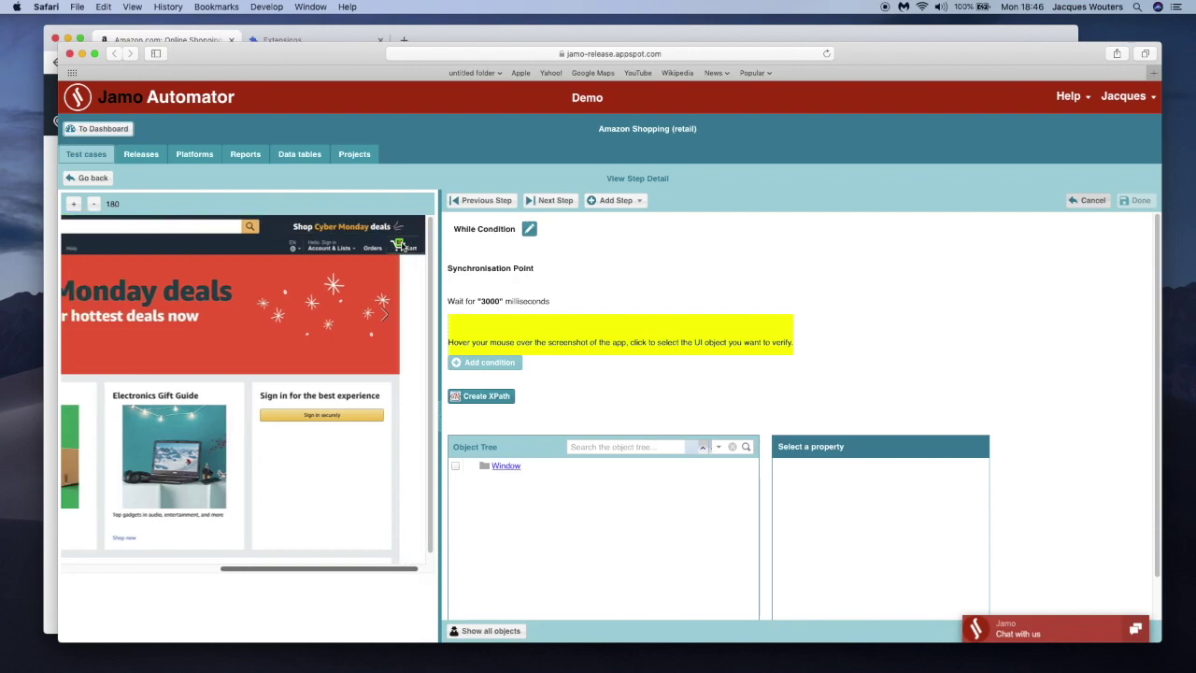
left_click(400, 246)
scroll(854, 299, "down", 2)
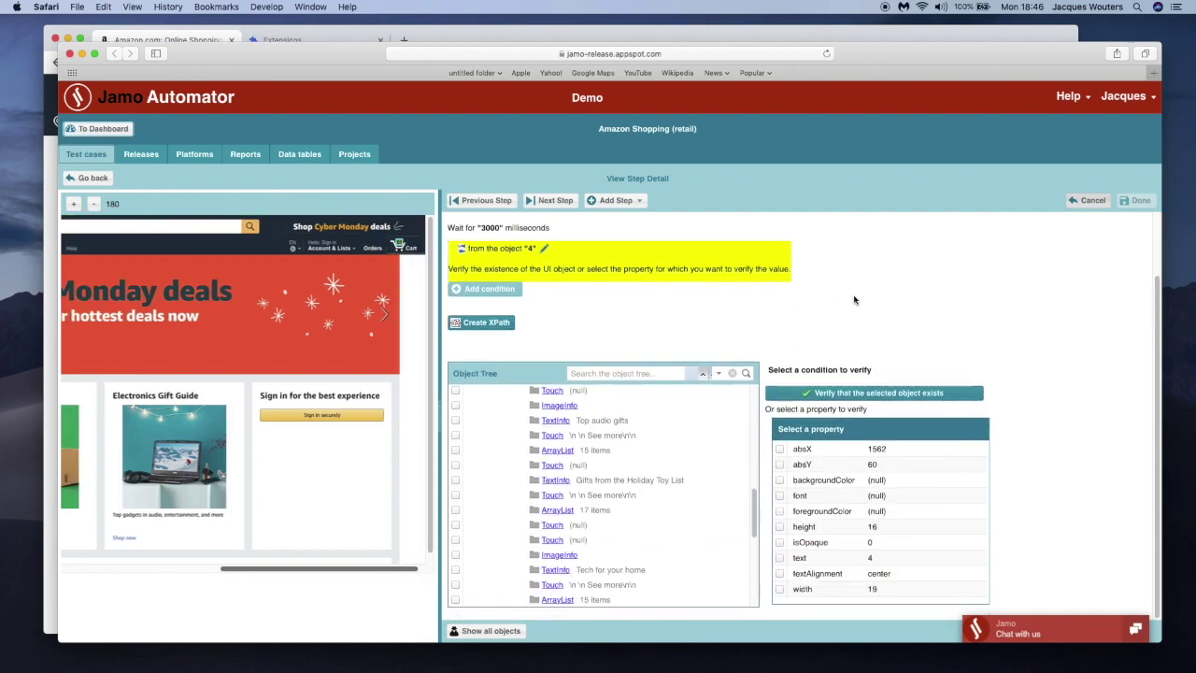
Require the cart count's text property to be greater than the constant value 0, and save the While condition
left_click(780, 558)
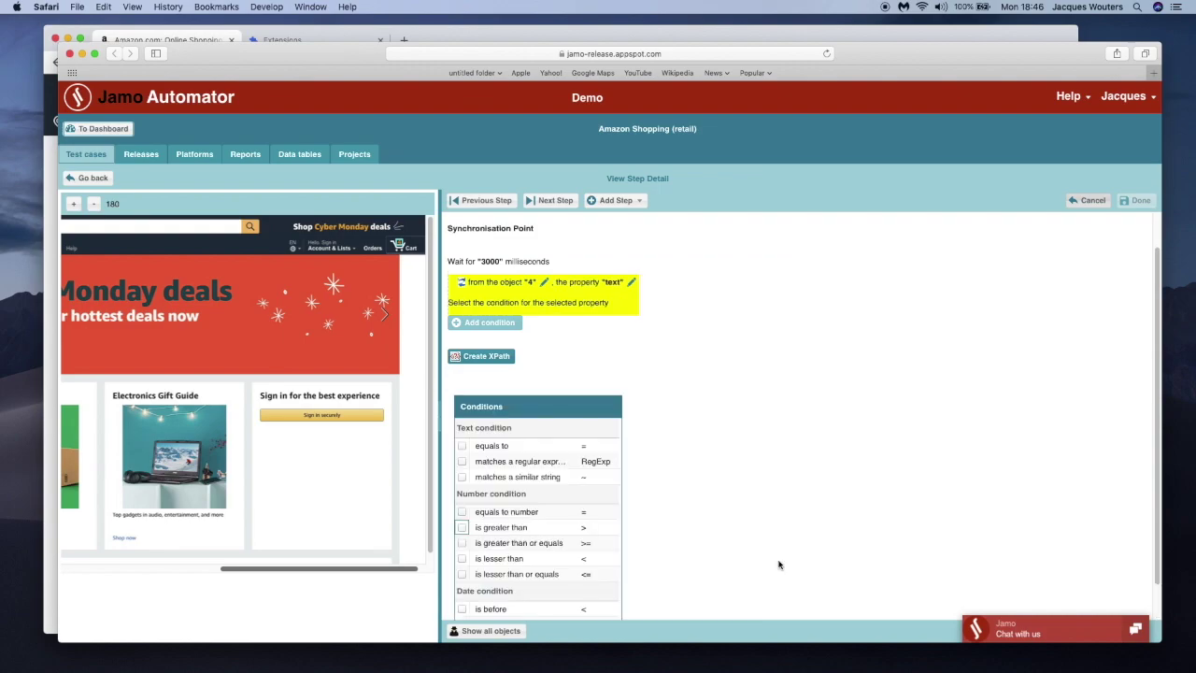
left_click(462, 528)
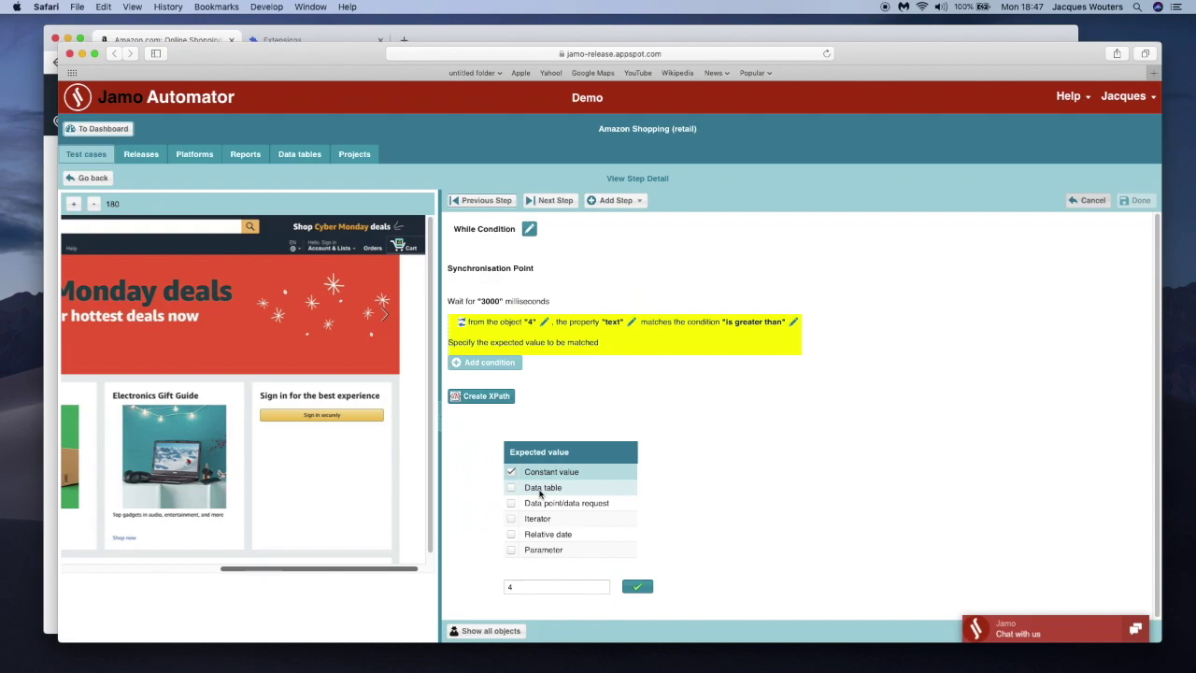
key("BackSpace")
type("0")
key("Return")
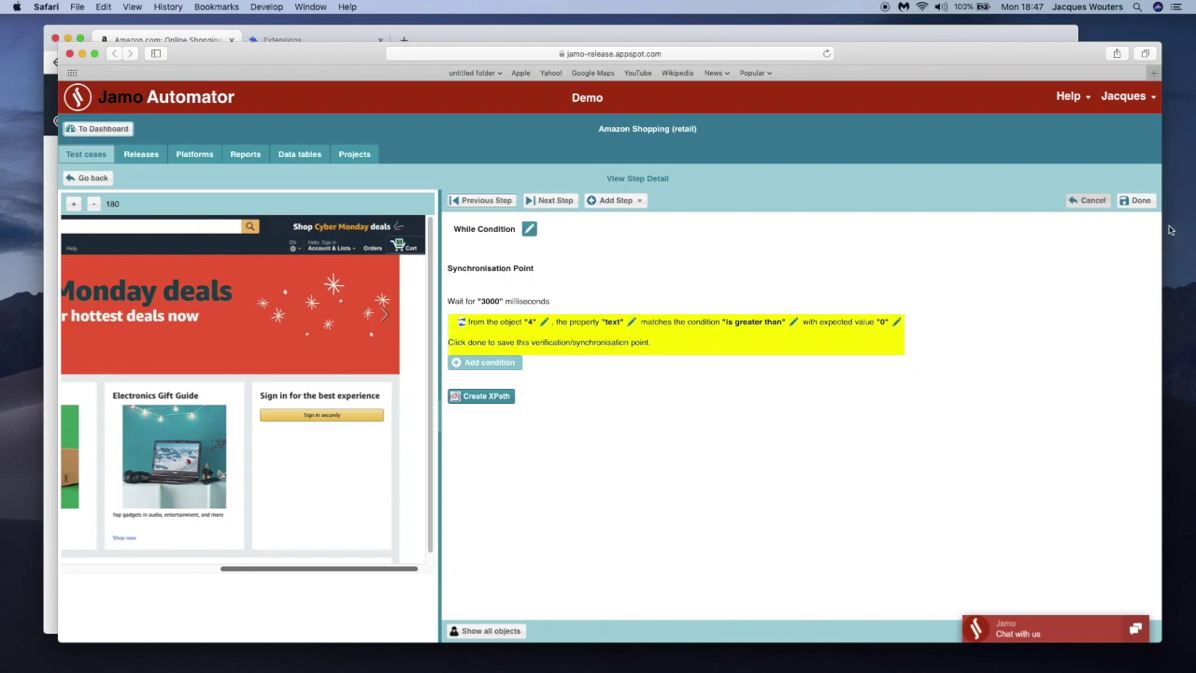
left_click(1142, 200)
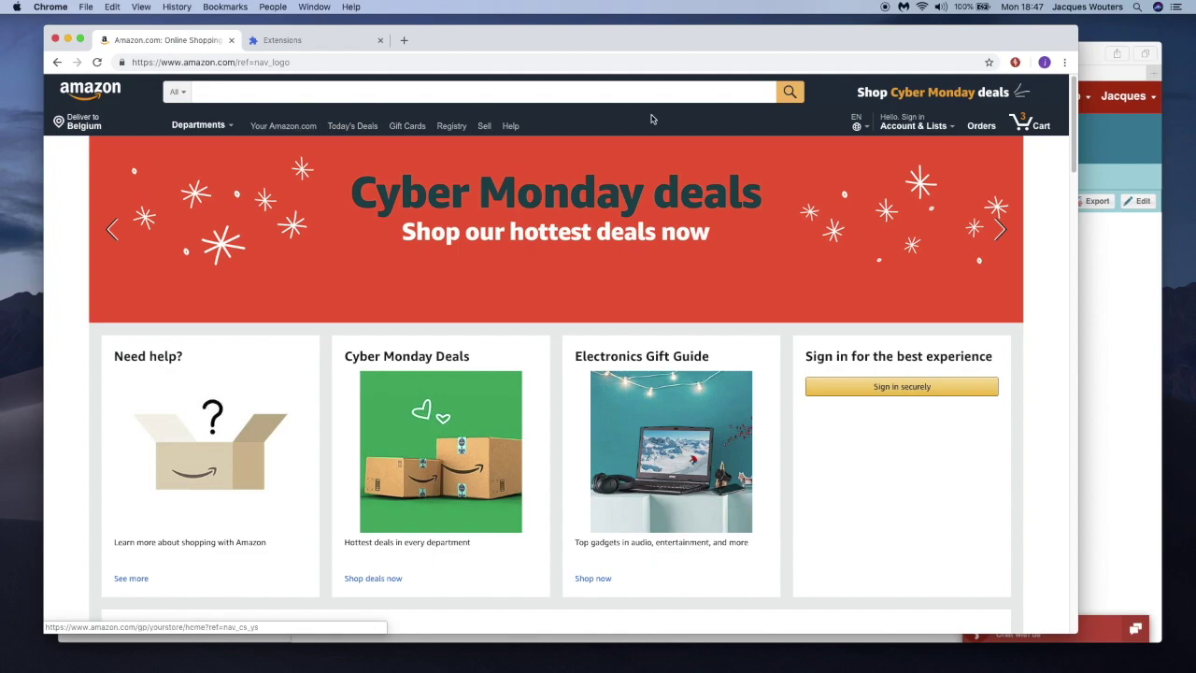
Replay the "clear cart" test case from the Chrome extension on the Amazon page, and return to its specification in Safari
left_click(1015, 63)
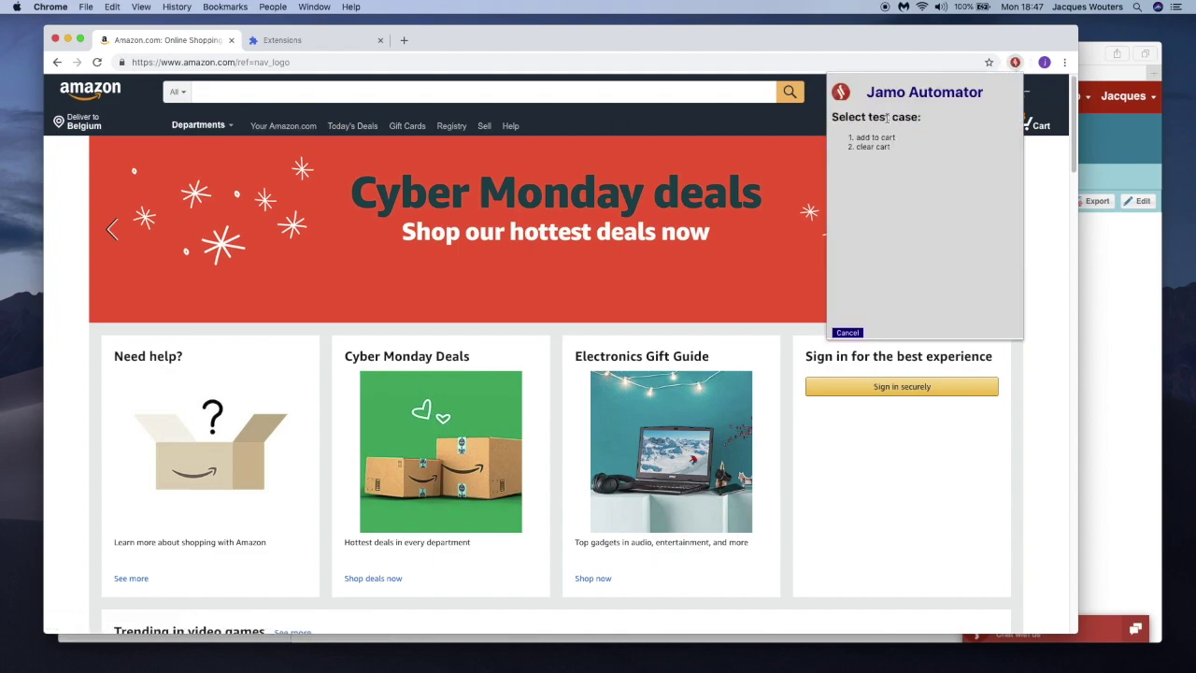
left_click(876, 148)
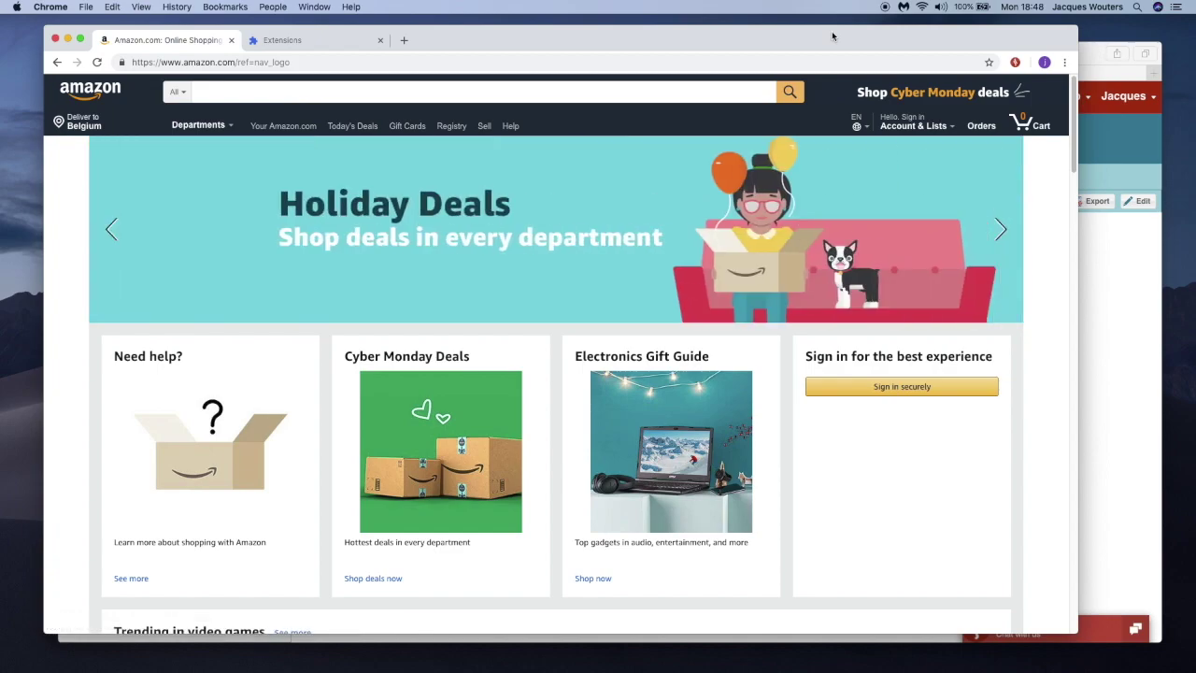
left_click(1097, 56)
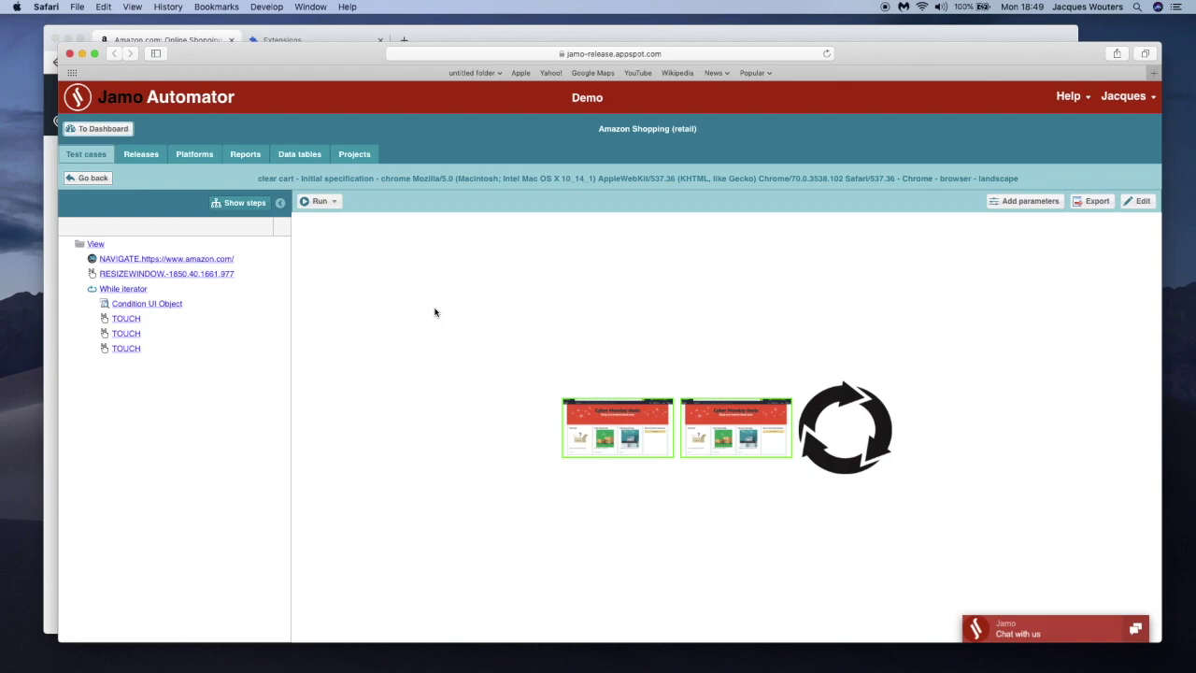
Open the latest execution report of the "clear cart" test case from the dashboard and examine the steps of the While iterator's Iteration Step 0
left_click(246, 154)
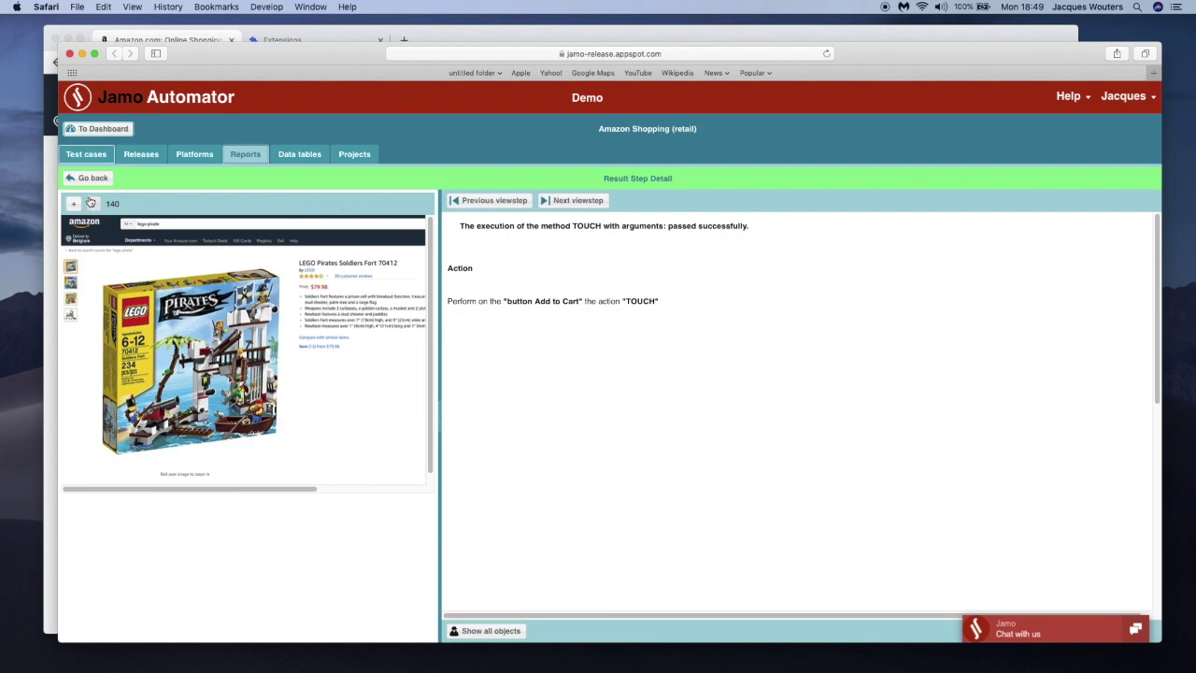
left_click(102, 128)
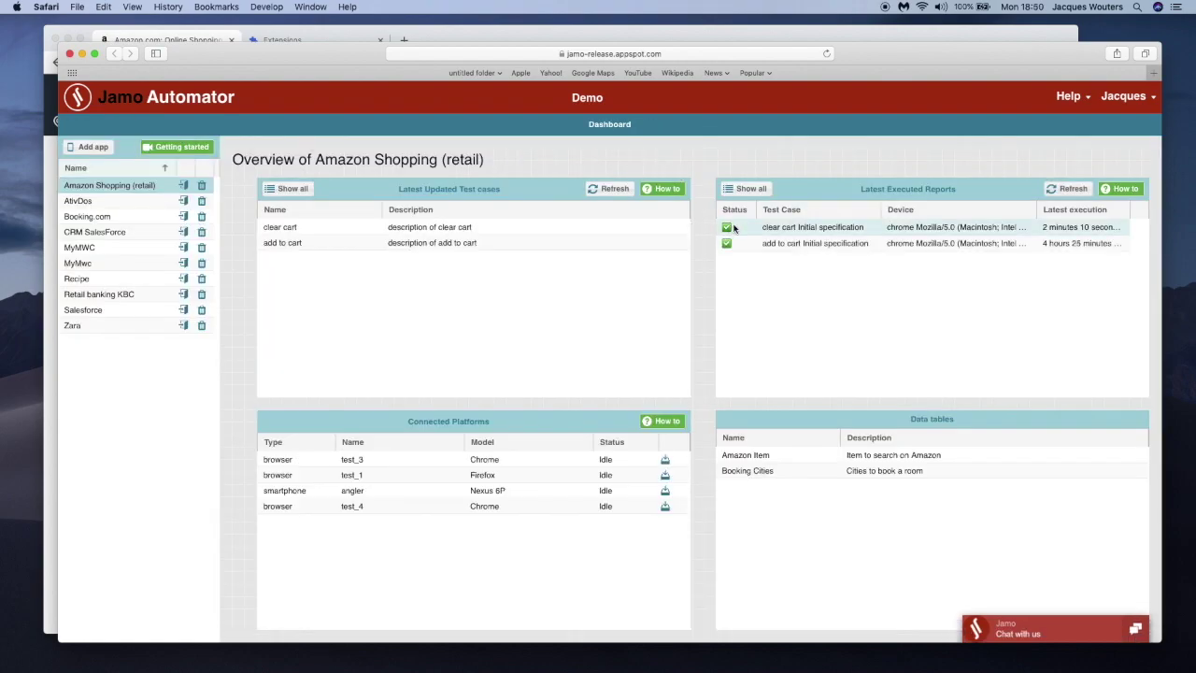
left_click(733, 228)
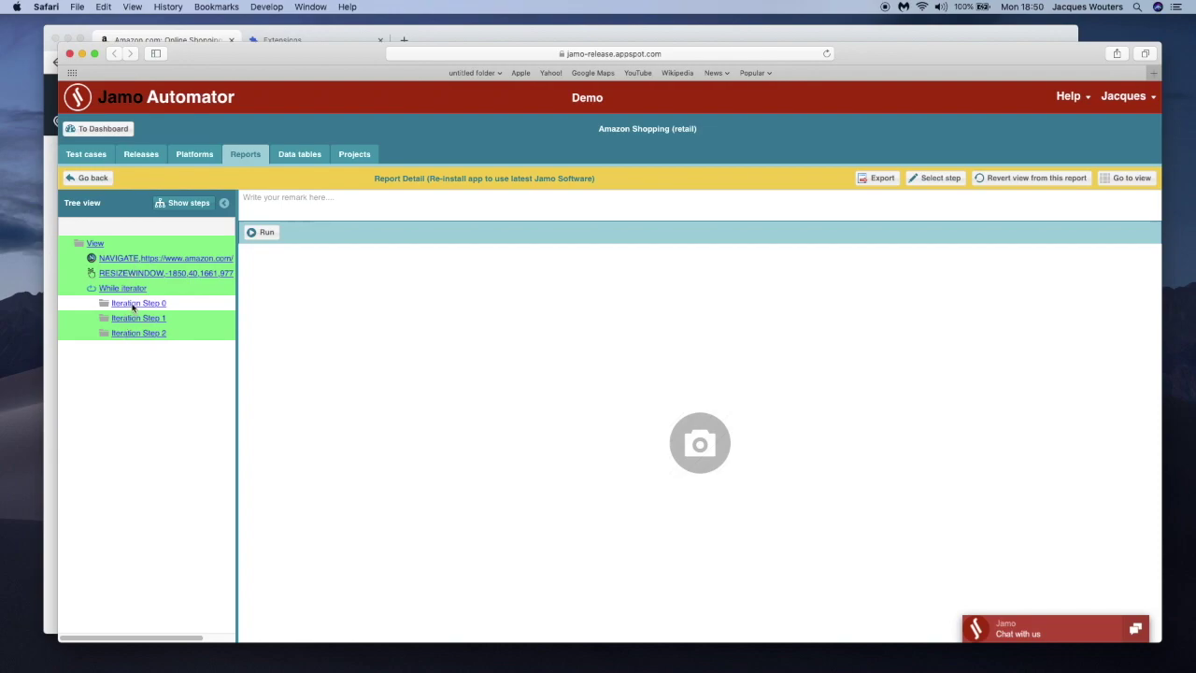
left_click(132, 303)
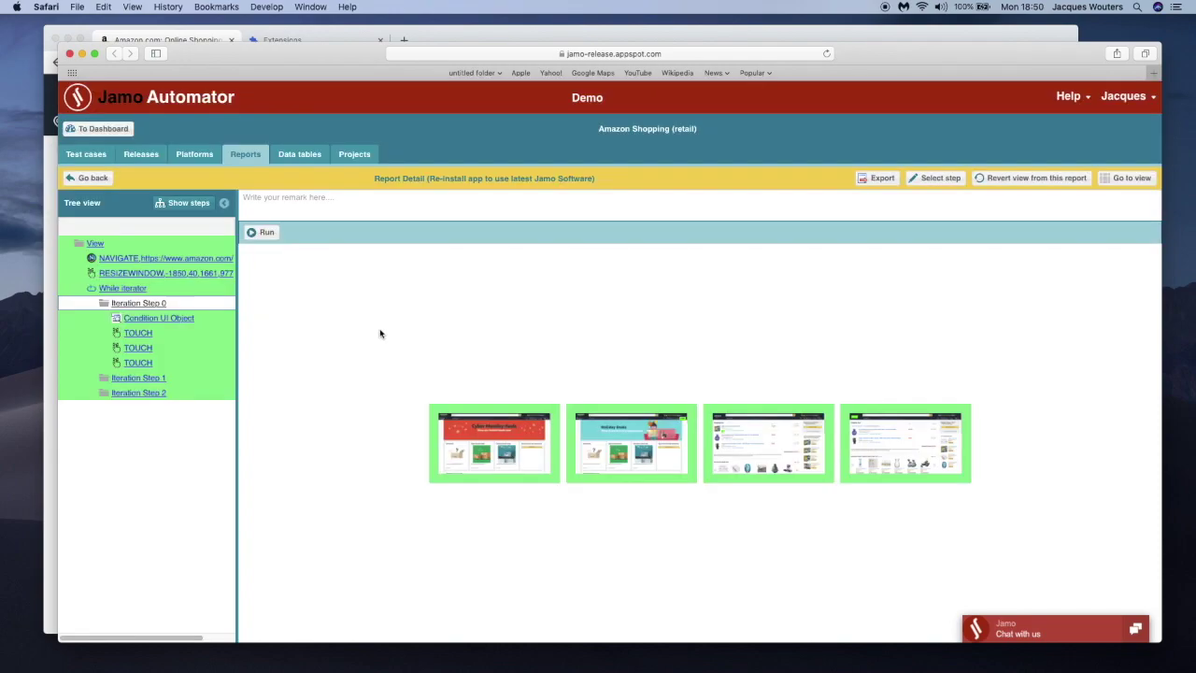
mouse_move(802, 440)
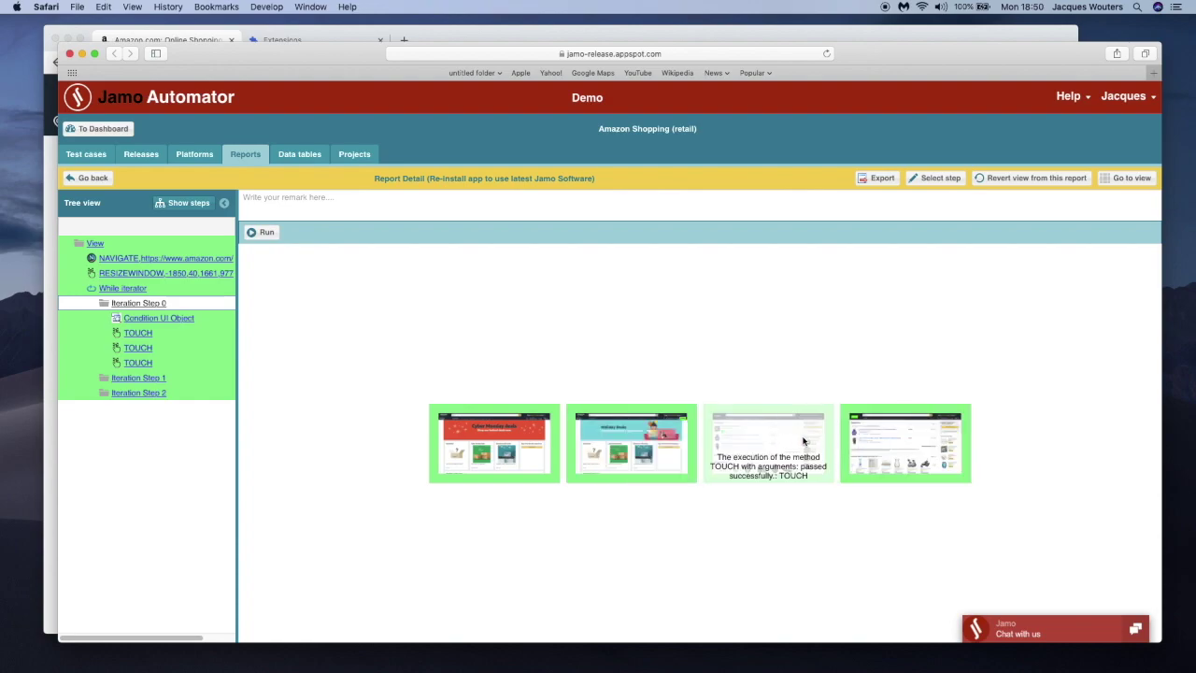
mouse_move(587, 448)
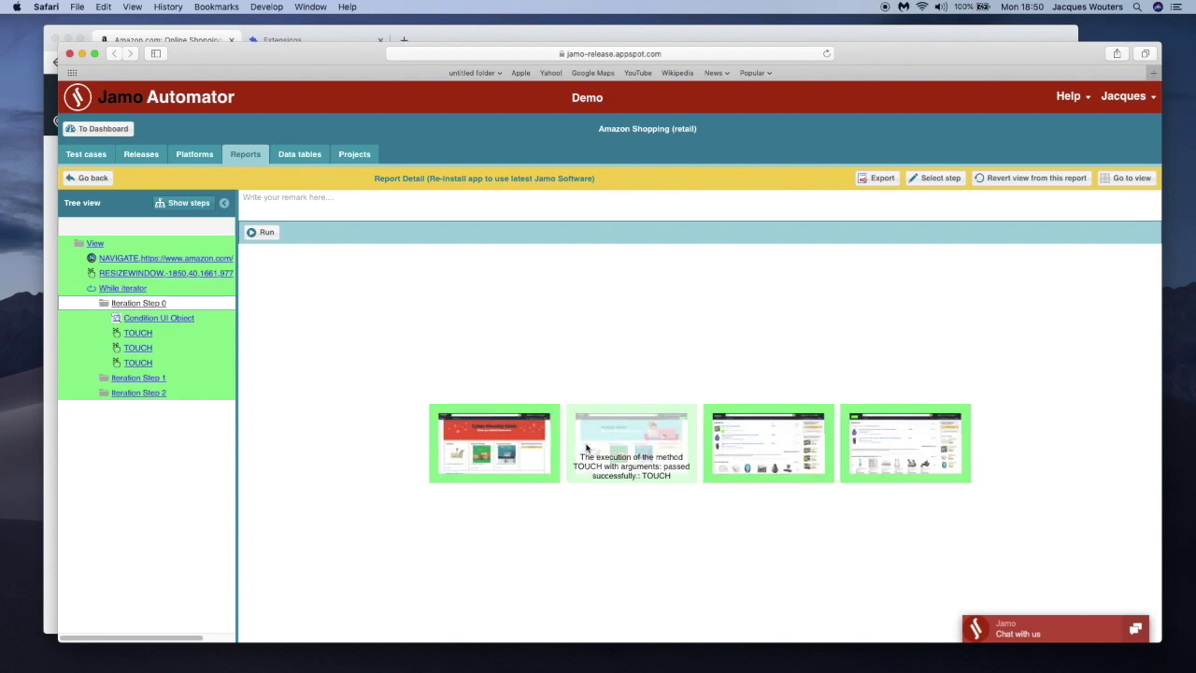